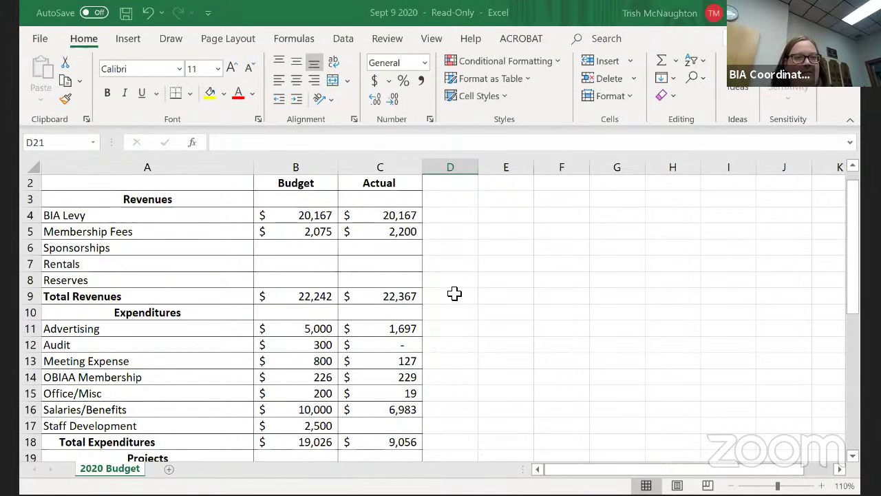
# Review the 2020 budget and actual figures for revenues, expenditures and projects, including the notes below the table
pyautogui.scroll(1, 469, 321)
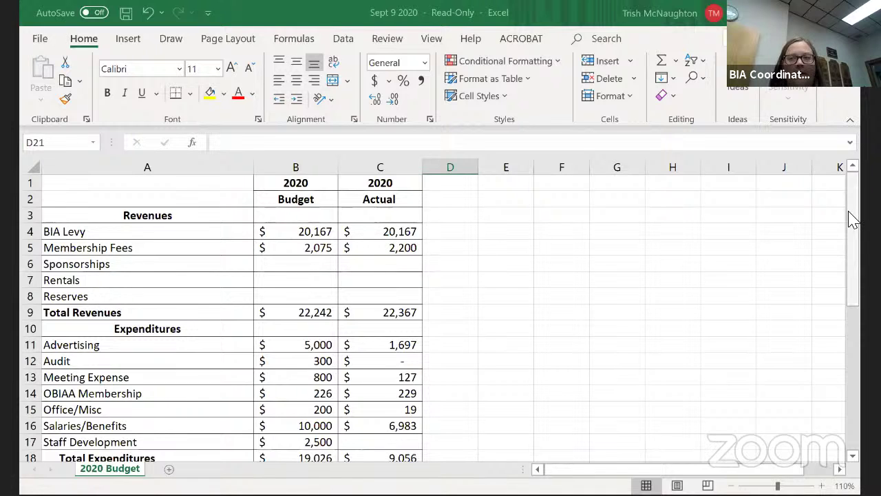
pyautogui.moveTo(853, 219); pyautogui.dragTo(854, 279)
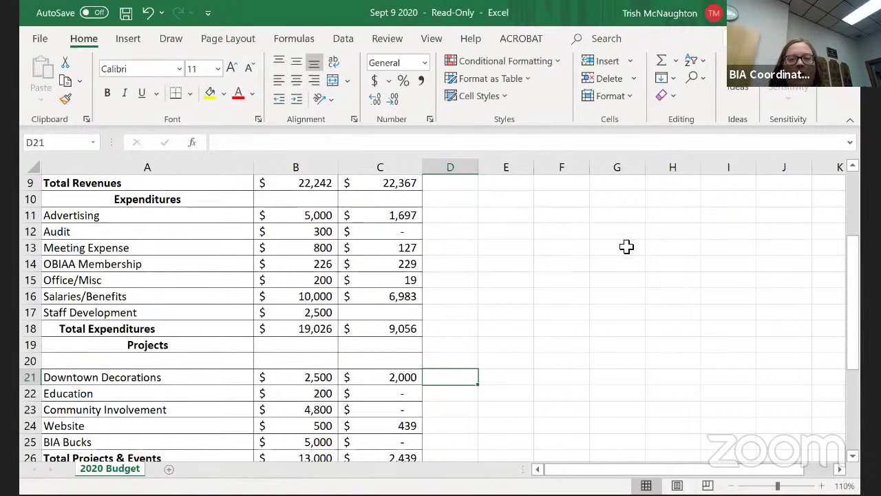
pyautogui.moveTo(852, 259); pyautogui.dragTo(851, 314)
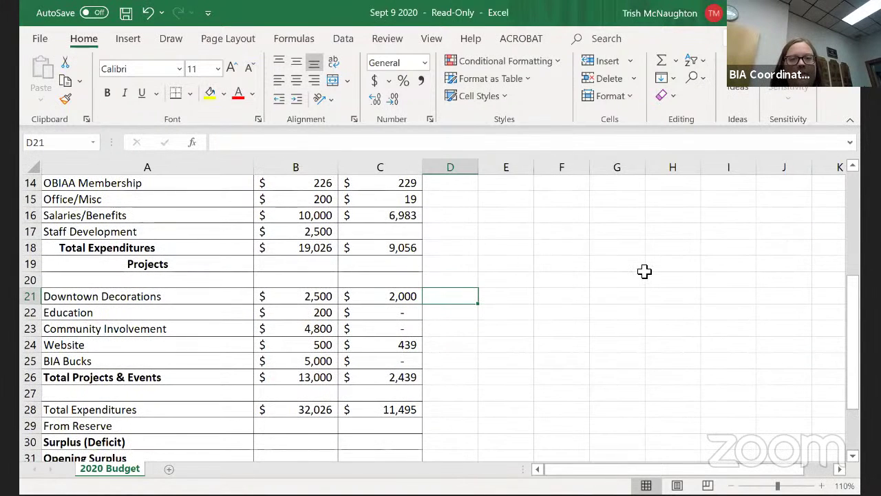
pyautogui.moveTo(853, 293); pyautogui.dragTo(852, 308)
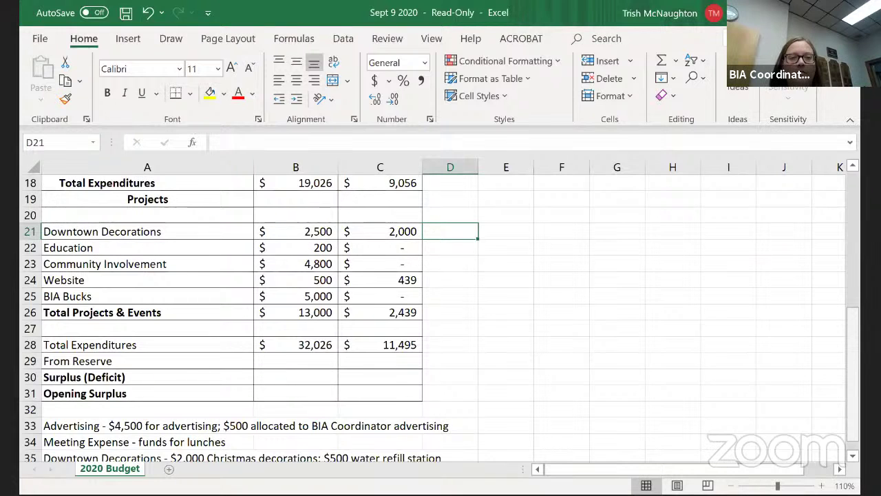
pyautogui.moveTo(853, 388); pyautogui.dragTo(852, 254)
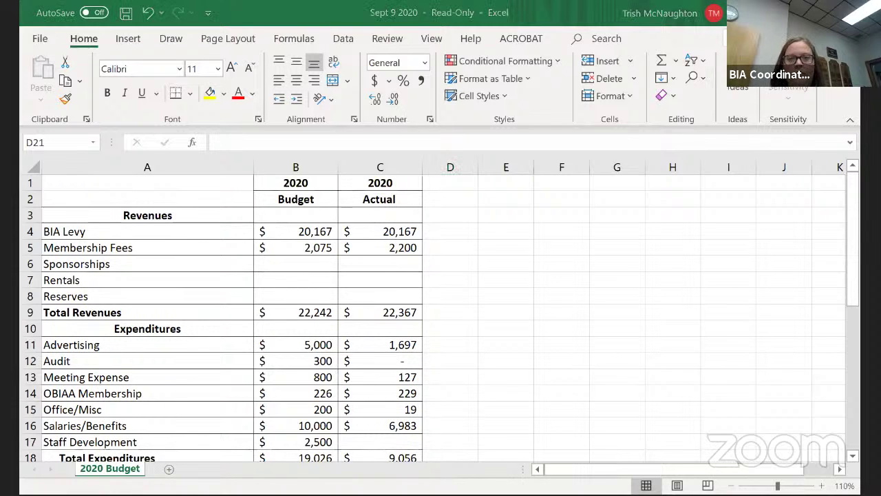
# Switch to the "2020 Work Plan Exercise - August Update" workbook and review the Events & Education projects
pyautogui.hotkey('alt', 'Tab')
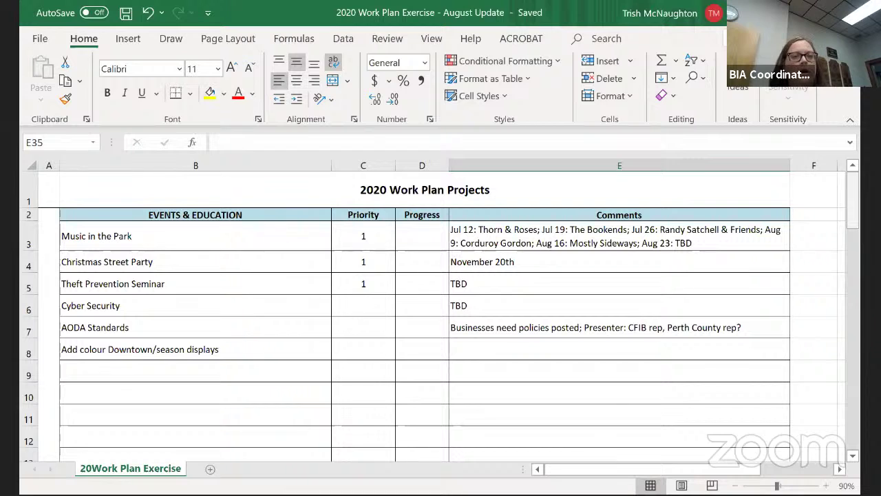
pyautogui.scroll(-5, 441, 317)
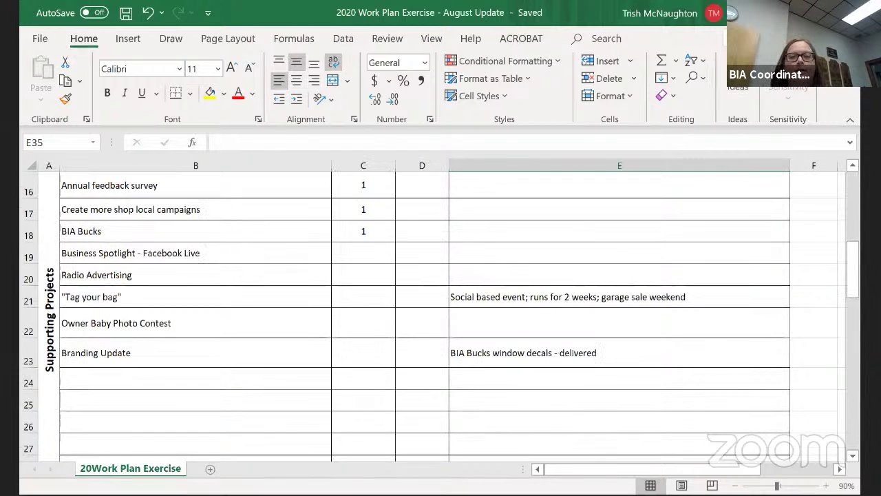
pyautogui.scroll(5, 853, 207)
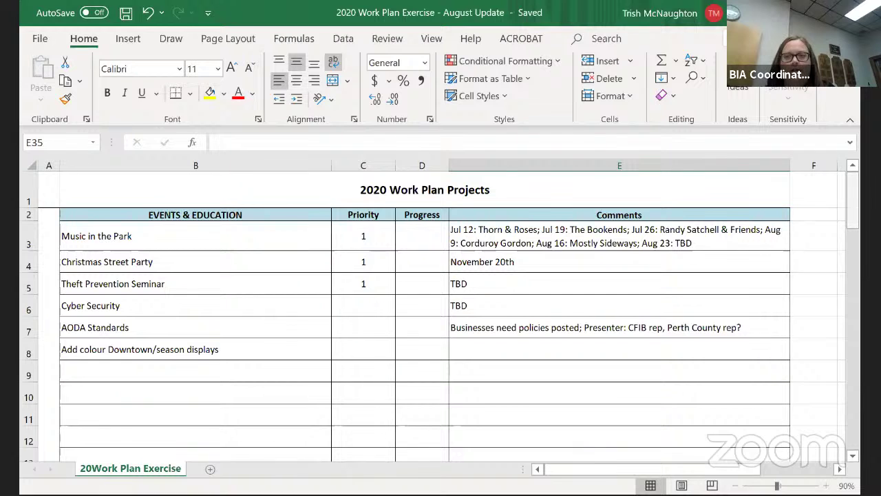
pyautogui.scroll(-3, 440, 317)
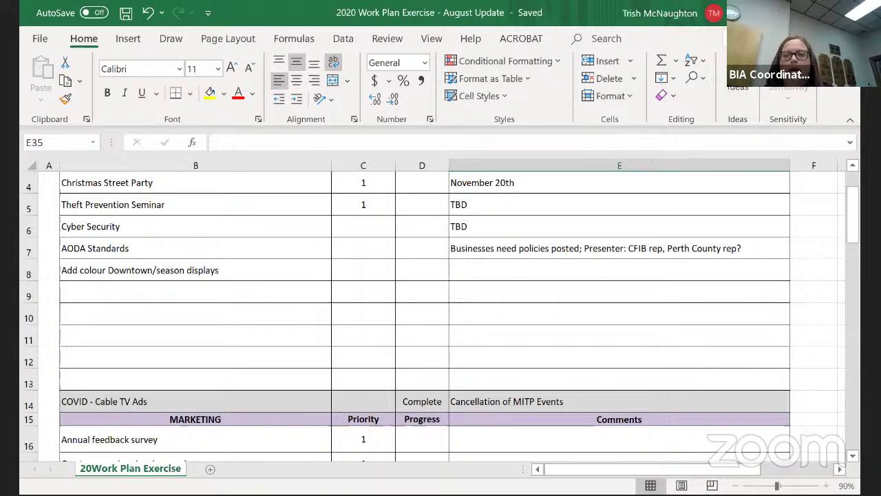
pyautogui.scroll(1, 467, 398)
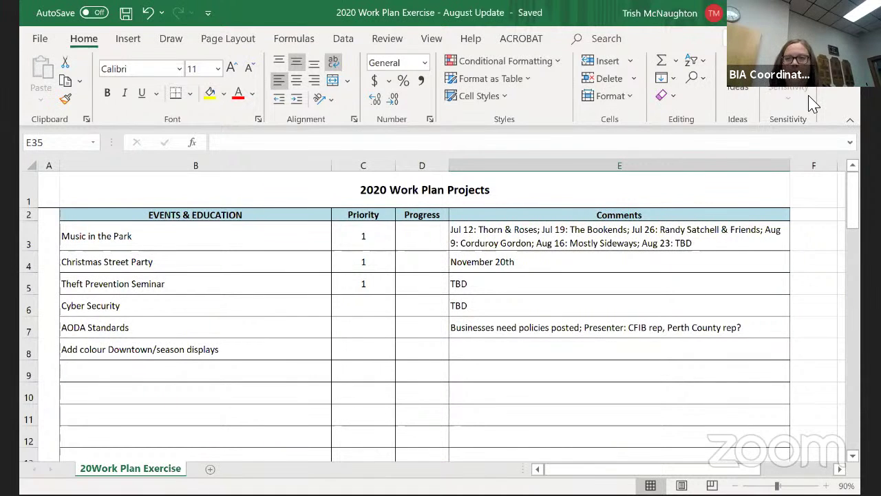
pyautogui.scroll(-3, 440, 317)
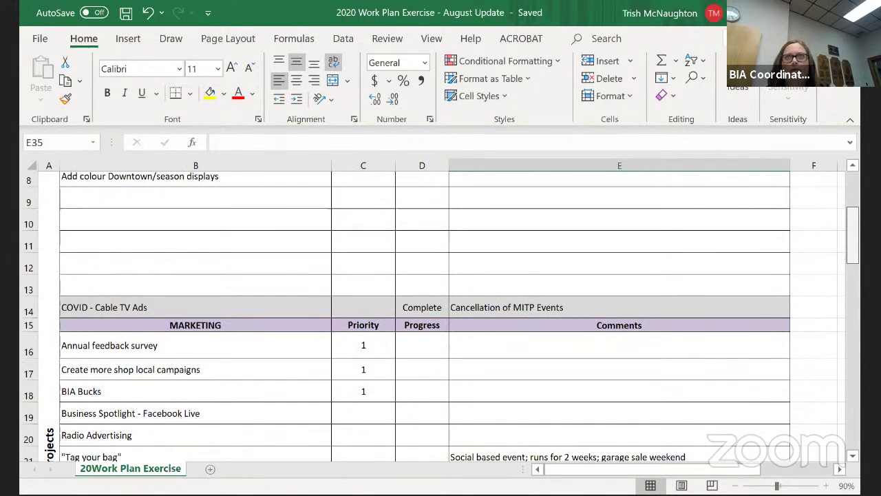
pyautogui.scroll(1, 440, 317)
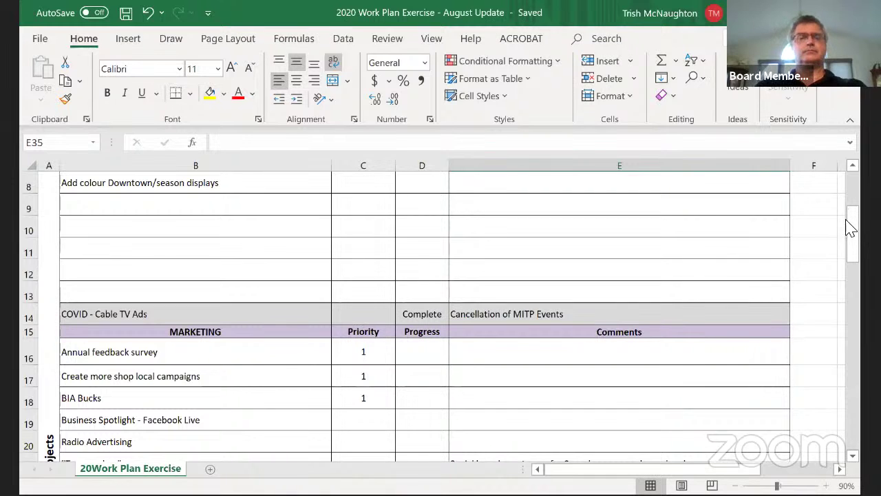
# Review the Marketing projects in the work plan, from the annual feedback survey to the branding update
pyautogui.moveTo(849, 246); pyautogui.dragTo(851, 272)
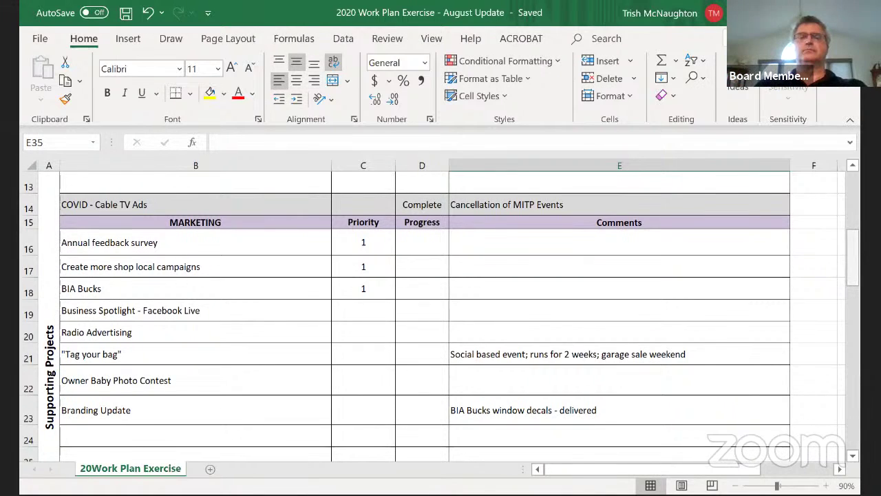
pyautogui.scroll(-1, 441, 317)
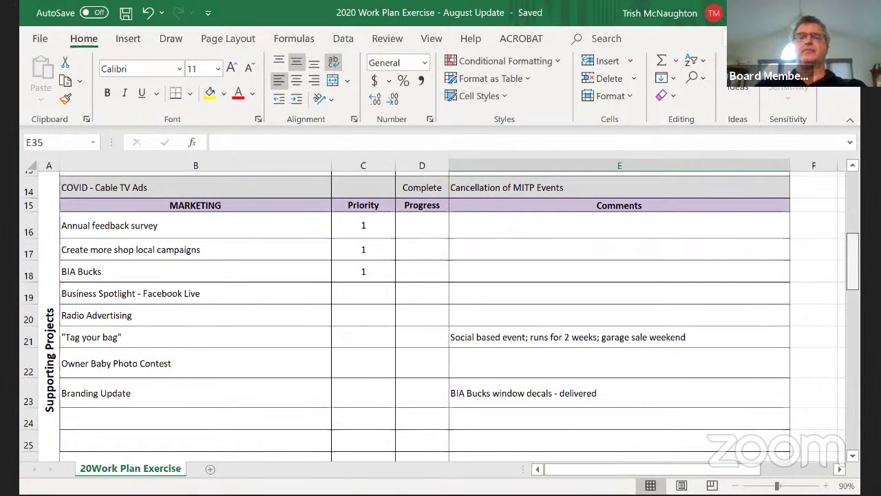
pyautogui.scroll(-1, 440, 316)
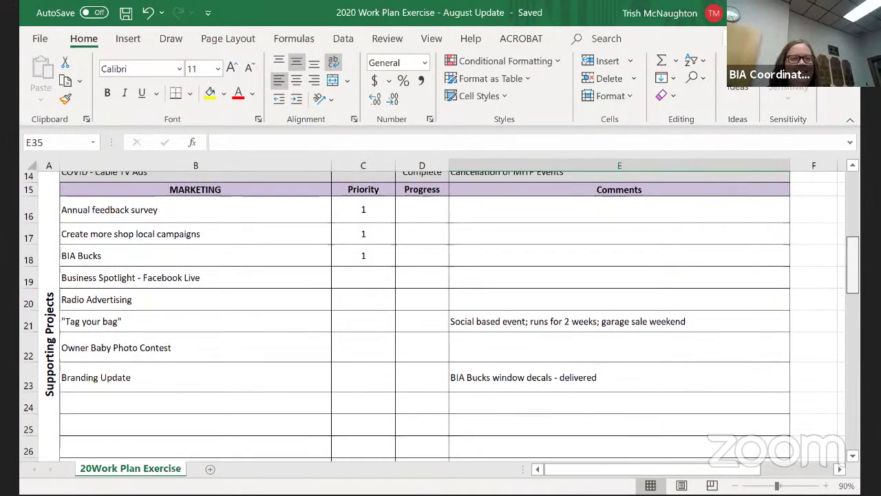
pyautogui.scroll(-1, 440, 317)
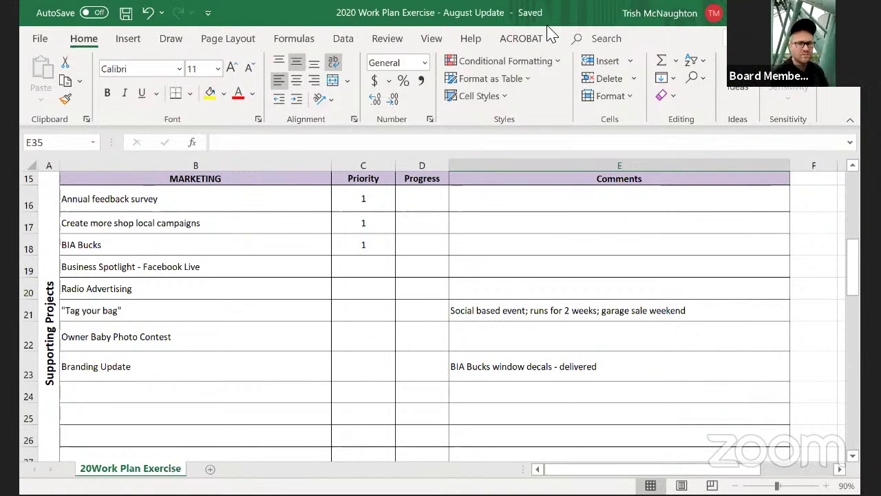
pyautogui.moveTo(852, 269); pyautogui.dragTo(853, 271)
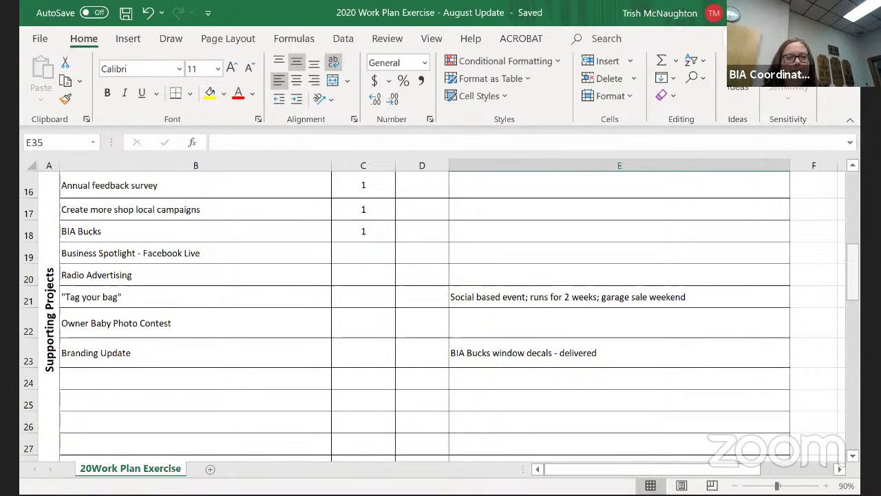
pyautogui.scroll(-1, 441, 317)
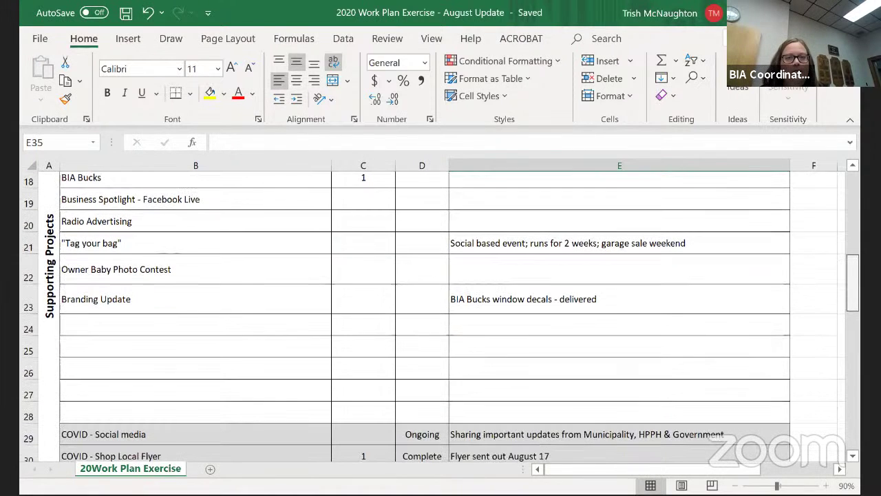
pyautogui.scroll(1, 440, 316)
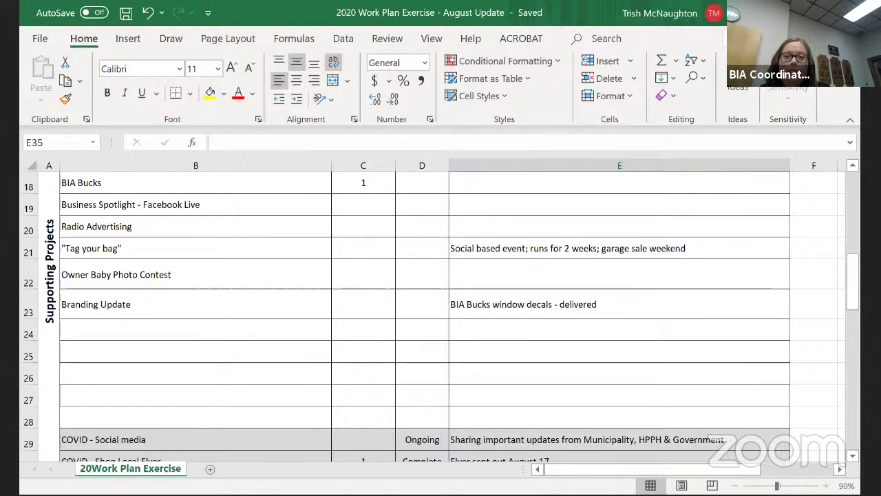
# Select the empty comment cell below Branding Update and look through the COVID marketing items and Membership projects
pyautogui.click(479, 336)
pyautogui.scroll(-2, 497, 345)
pyautogui.scroll(-3, 497, 344)
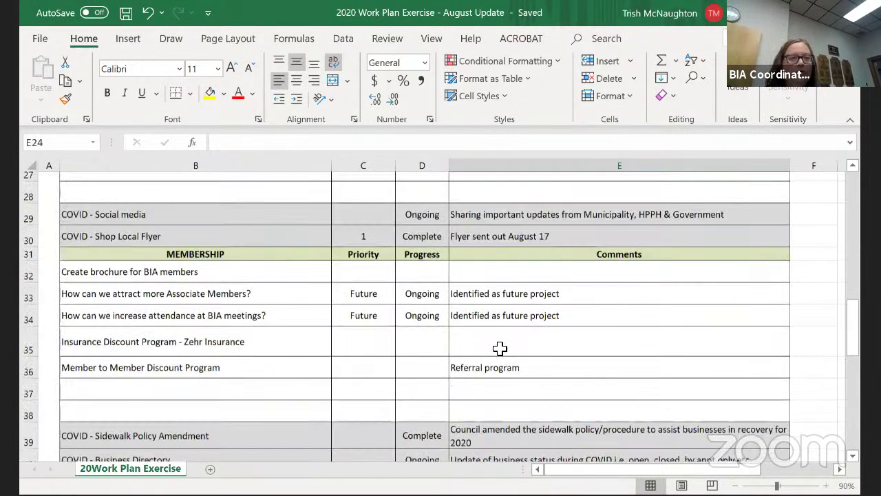
pyautogui.scroll(5, 338, 268)
pyautogui.scroll(-2, 413, 344)
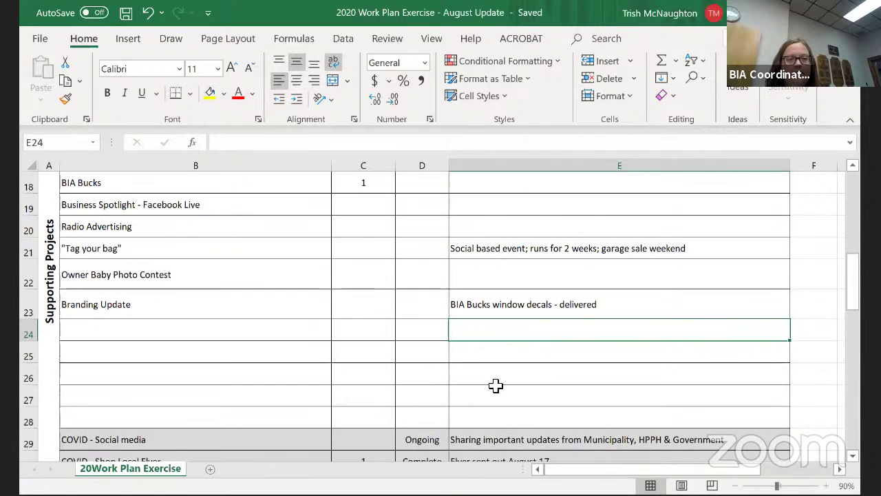
pyautogui.scroll(-2, 592, 407)
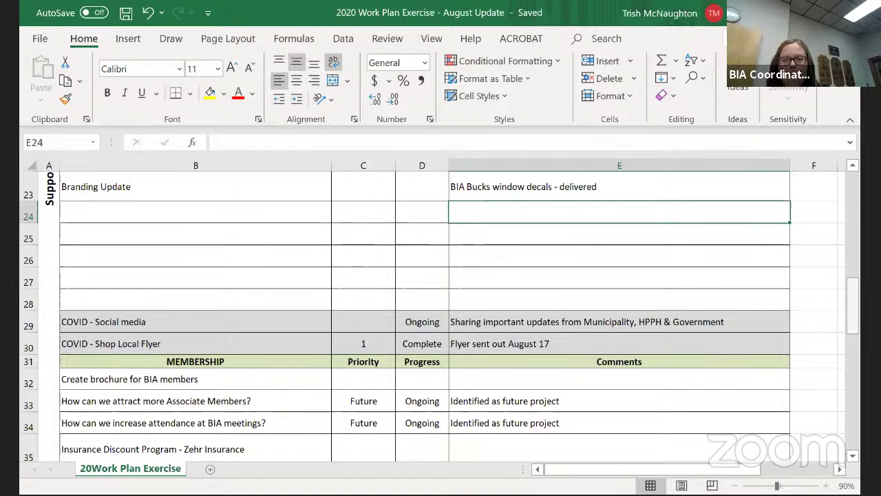
pyautogui.scroll(-1, 441, 309)
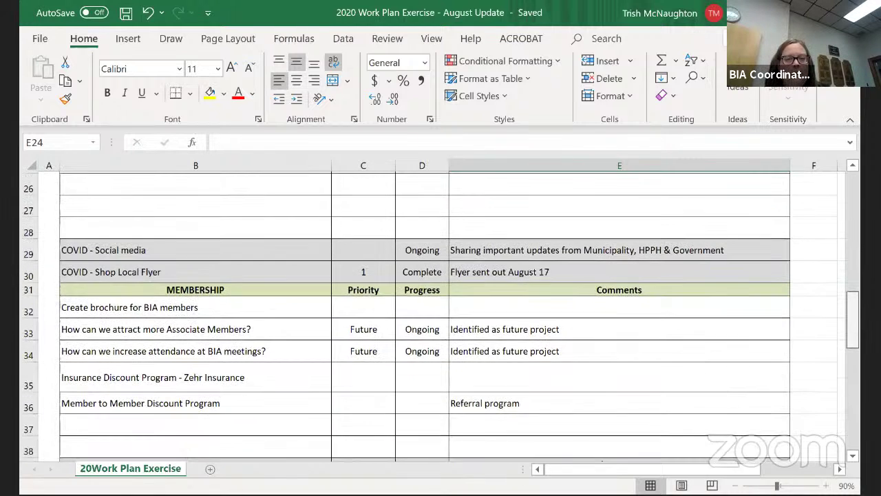
pyautogui.scroll(2, 440, 310)
pyautogui.scroll(3, 441, 310)
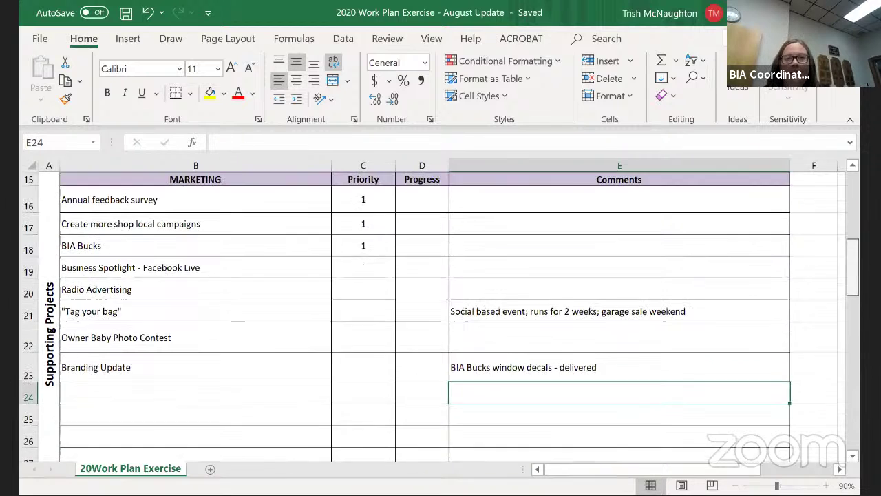
# Select the comment of the "Tag your bag" project and check the surrounding Marketing rows
pyautogui.scroll(-1, 441, 309)
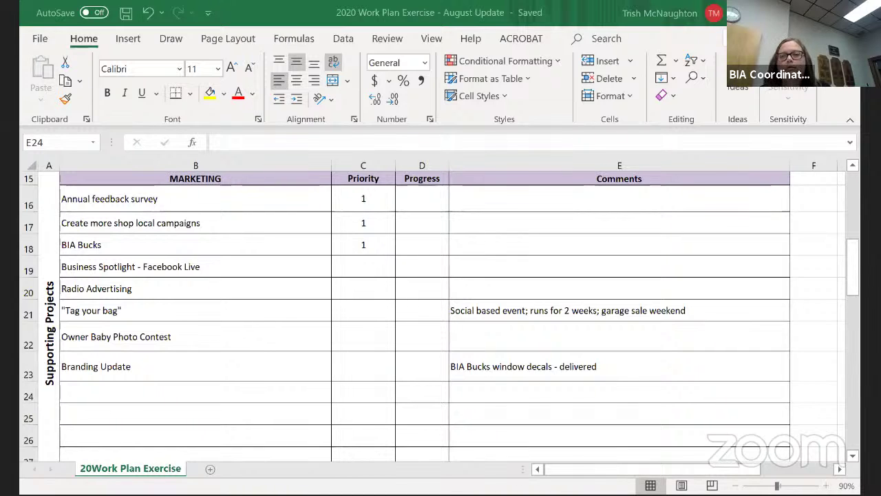
pyautogui.click(516, 446)
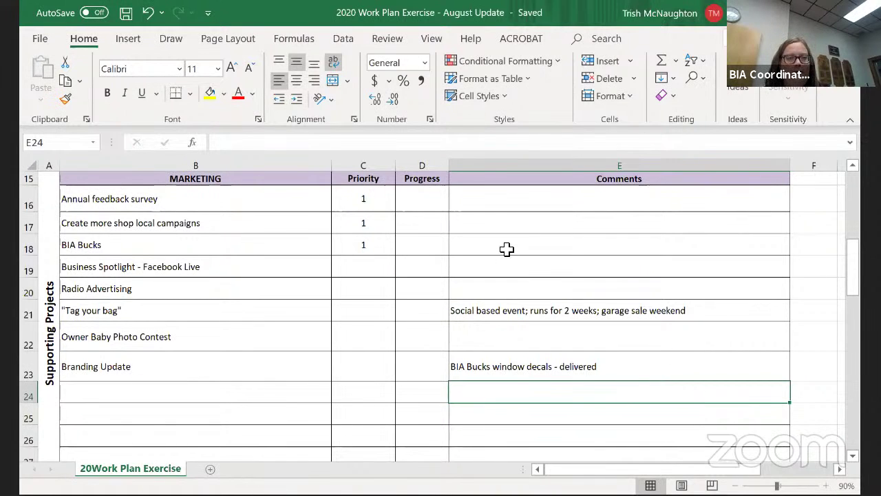
pyautogui.click(478, 311)
pyautogui.scroll(-2, 480, 316)
pyautogui.scroll(3, 482, 323)
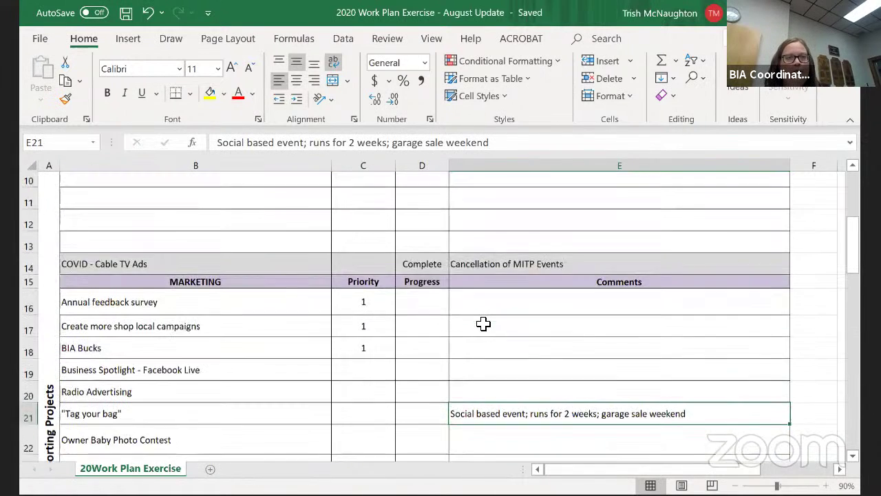
pyautogui.scroll(-1, 487, 328)
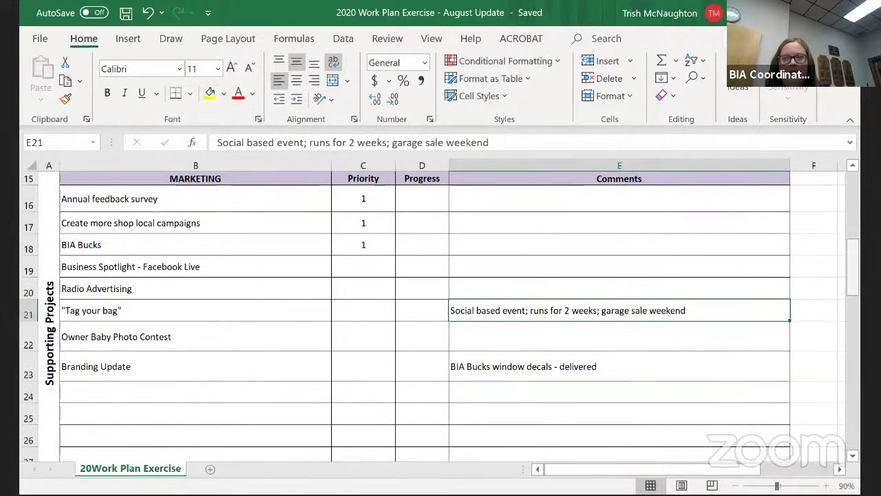
# Review the Membership projects, their COVID-related items and the beginning of the Admin section
pyautogui.scroll(-5, 441, 317)
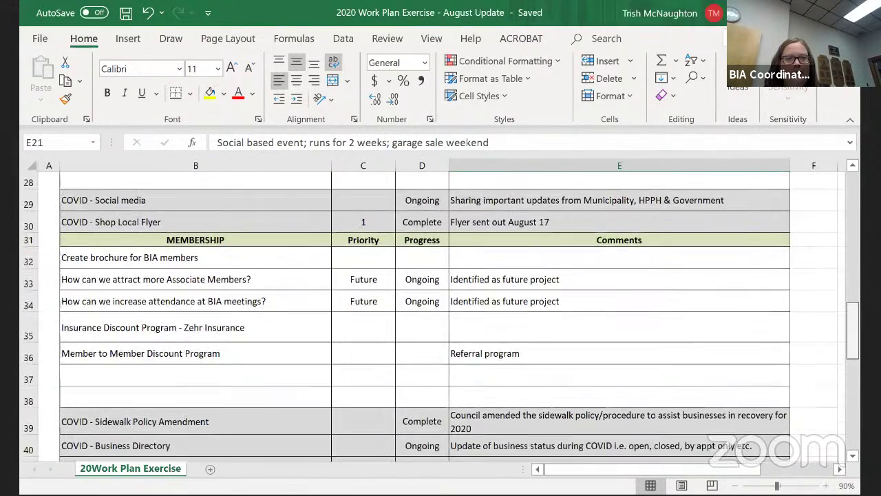
pyautogui.scroll(-2, 441, 317)
pyautogui.scroll(1, 440, 317)
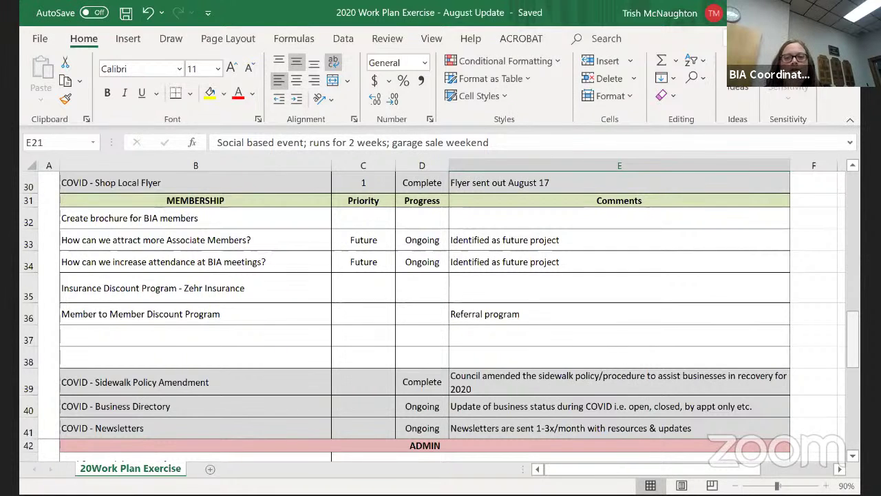
pyautogui.scroll(-2, 441, 310)
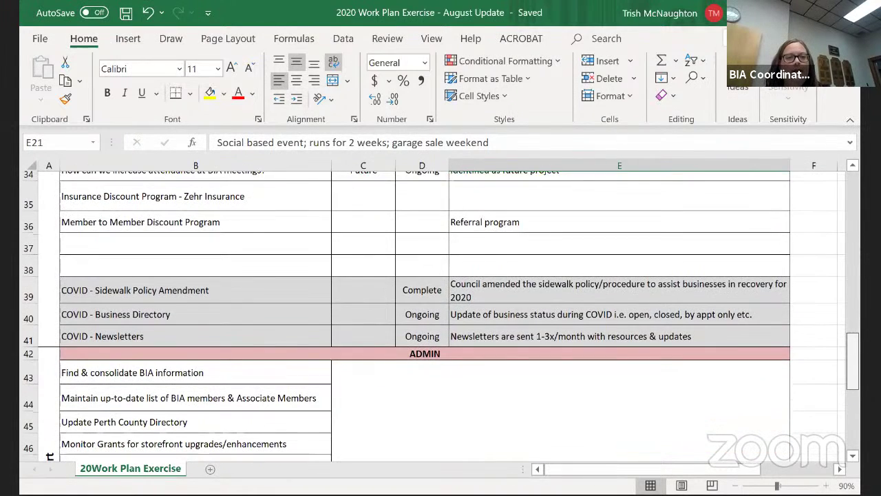
pyautogui.scroll(-1, 441, 309)
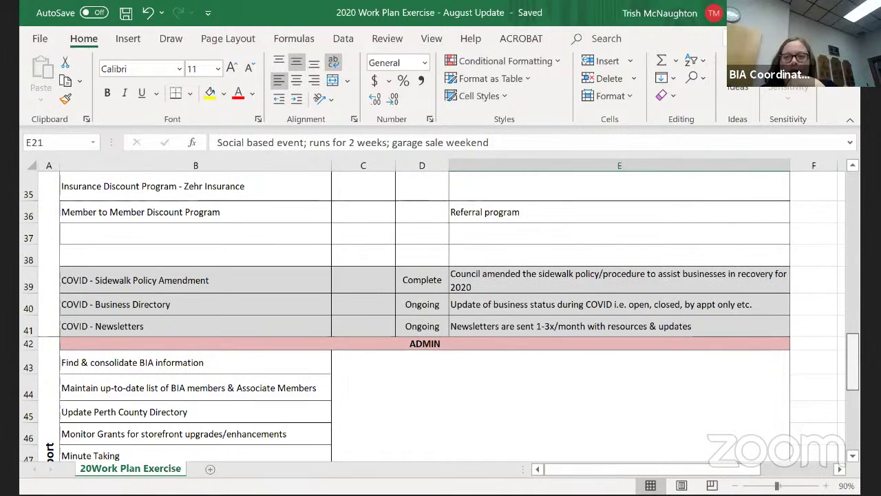
# Look over the whole work plan from Events & Education down to the Admin tasks, and return to its beginning
pyautogui.scroll(10, 441, 316)
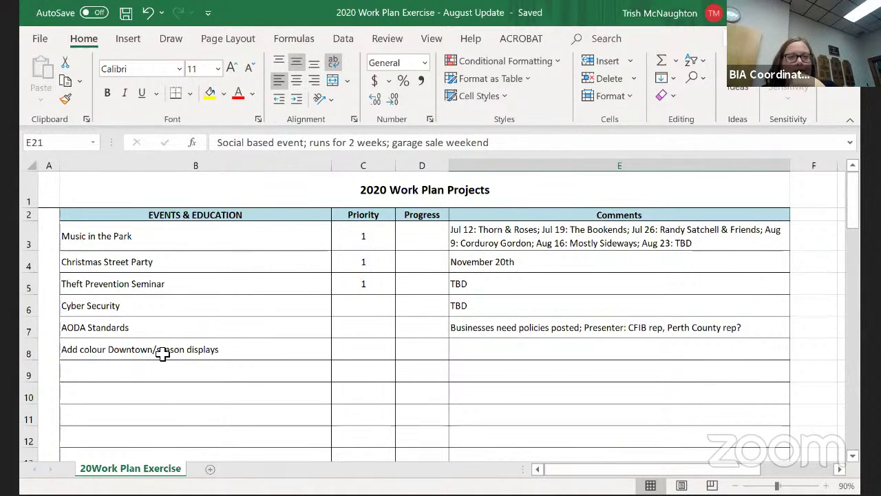
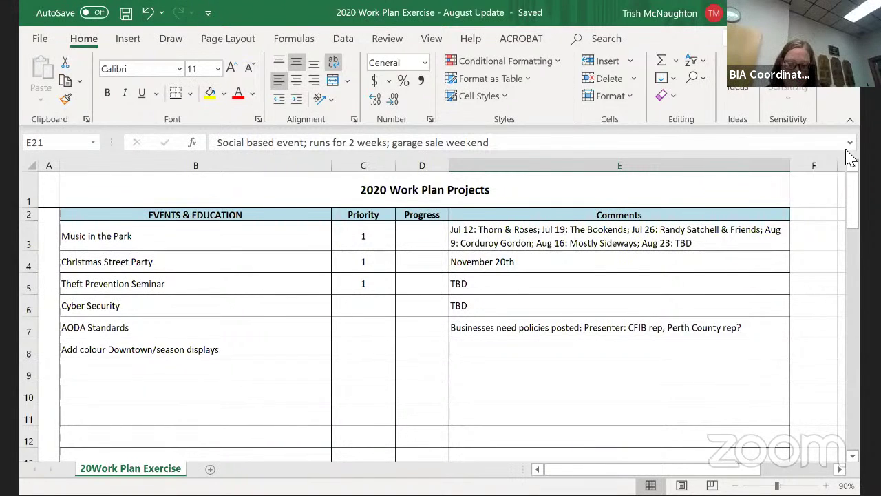
pyautogui.scroll(-10, 506, 341)
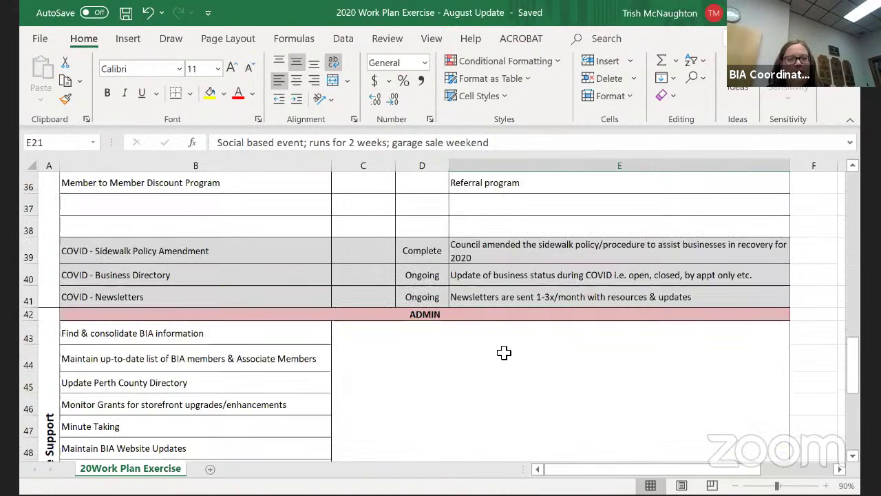
pyautogui.scroll(2, 470, 380)
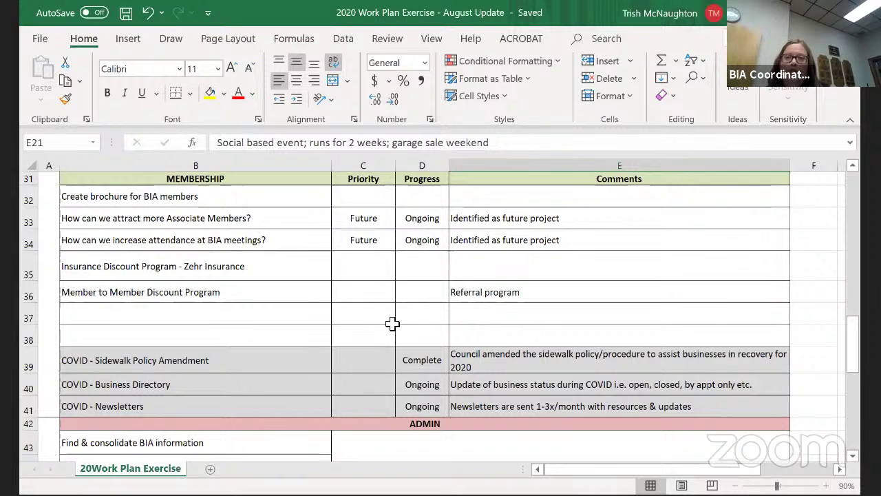
pyautogui.scroll(3, 395, 319)
pyautogui.scroll(7, 396, 319)
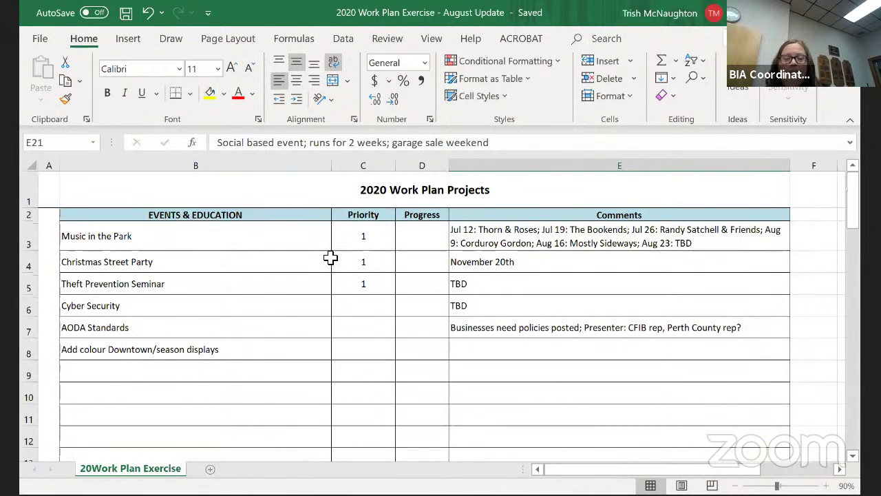